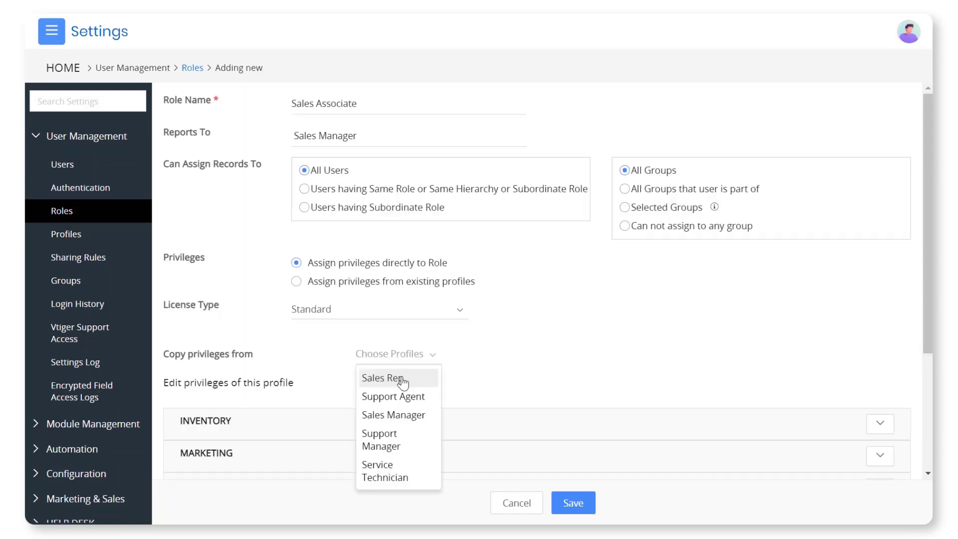
Copy privileges from the Sales Rep profile and add three members to Inside Sales deal assignment.
{"action": "left_click", "coordinate": [394, 377]}
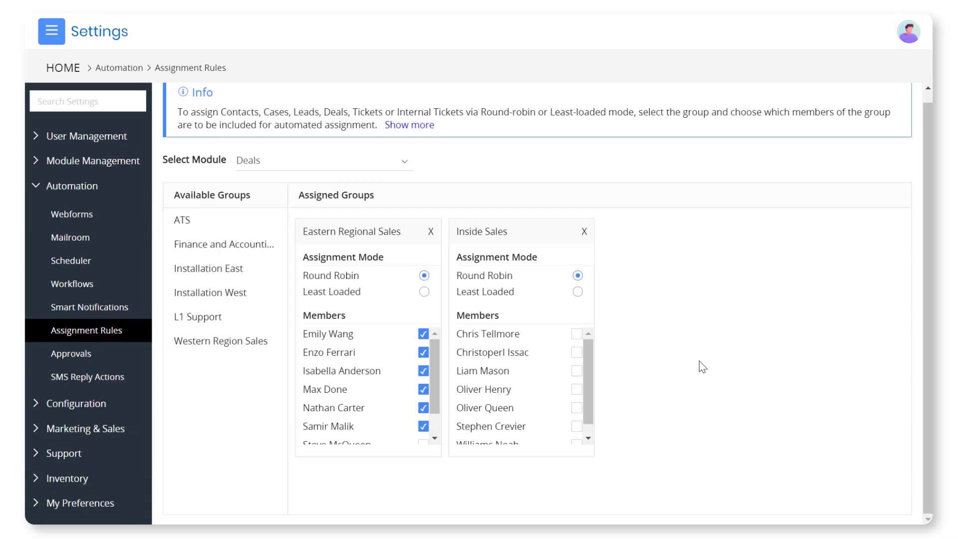
{"action": "left_click", "coordinate": [576, 333]}
{"action": "left_click", "coordinate": [576, 370]}
{"action": "left_click", "coordinate": [576, 389]}
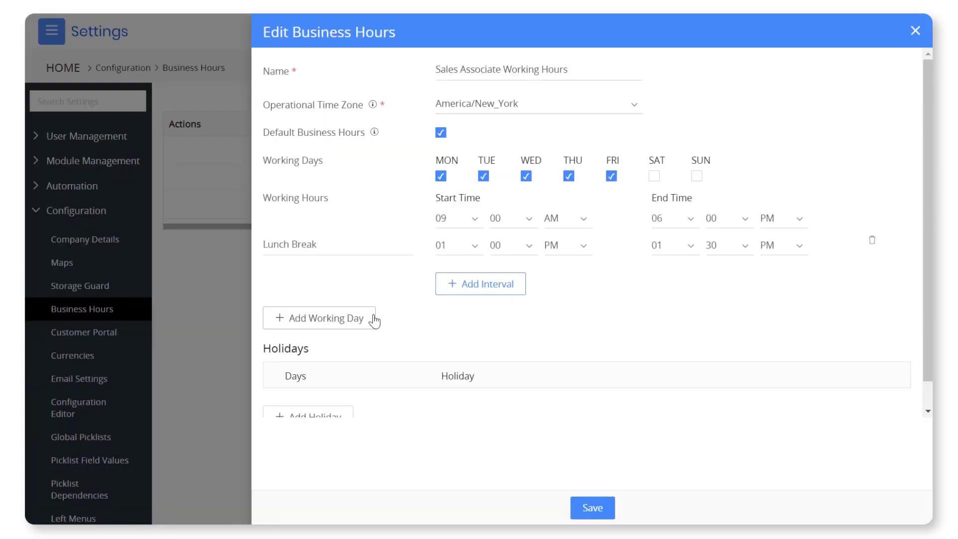
Add a Saturday working day with hours from 11 to 01.
{"action": "left_click", "coordinate": [370, 317]}
{"action": "scroll", "coordinate": [372, 319], "scroll_direction": "down", "scroll_amount": 2}
{"action": "left_click", "coordinate": [654, 264]}
{"action": "left_click", "coordinate": [476, 313]}
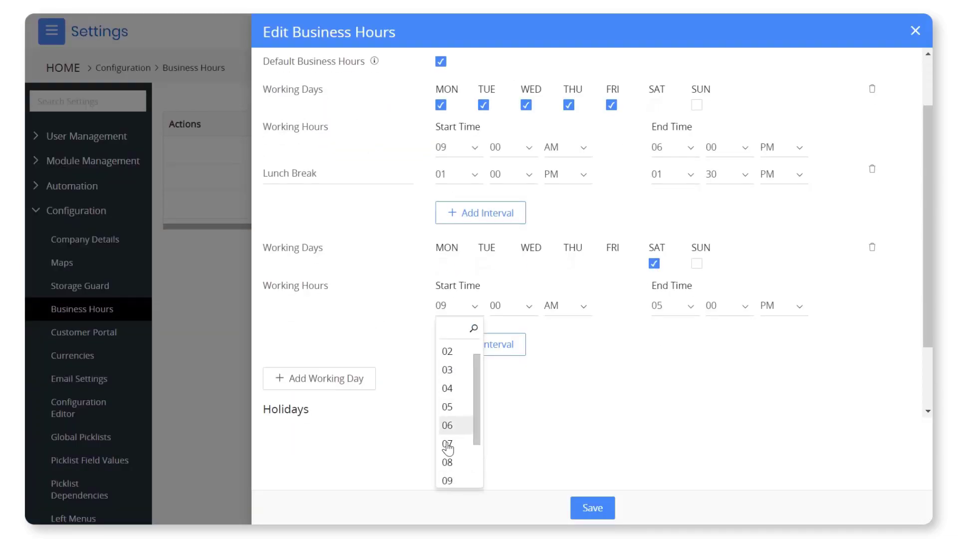
{"action": "scroll", "coordinate": [449, 439], "scroll_direction": "down", "scroll_amount": 2}
{"action": "left_click", "coordinate": [451, 453]}
{"action": "left_click", "coordinate": [684, 312]}
{"action": "scroll", "coordinate": [676, 432], "scroll_direction": "down", "scroll_amount": 2}
{"action": "scroll", "coordinate": [676, 432], "scroll_direction": "up", "scroll_amount": 2}
{"action": "left_click", "coordinate": [671, 355]}
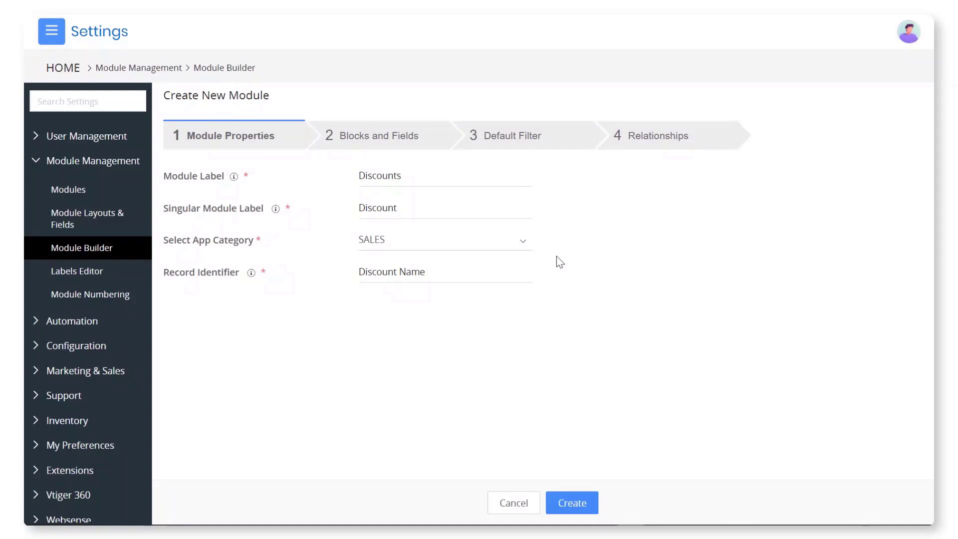
Create the Discounts module and advance through the default filter step to relationships.
{"action": "left_click", "coordinate": [579, 502]}
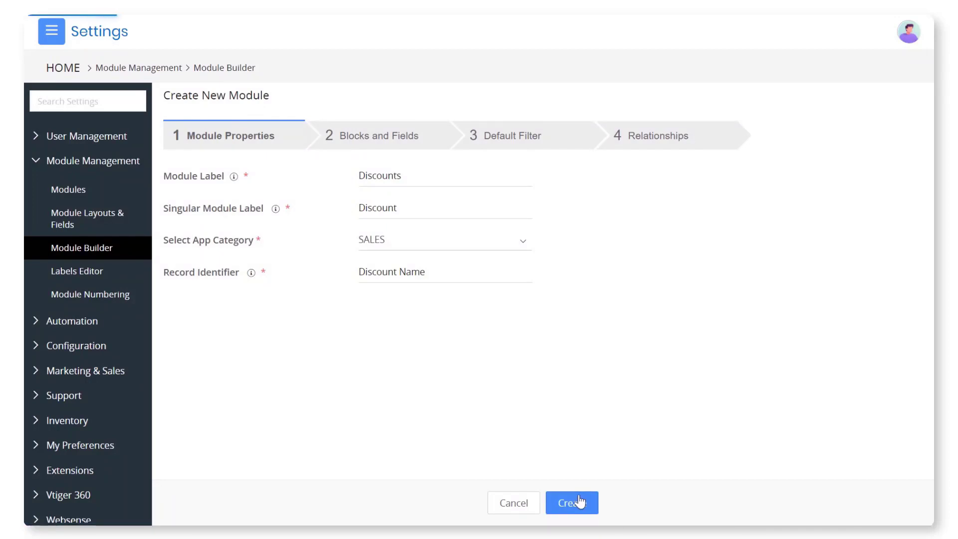
{"action": "left_click", "coordinate": [578, 502]}
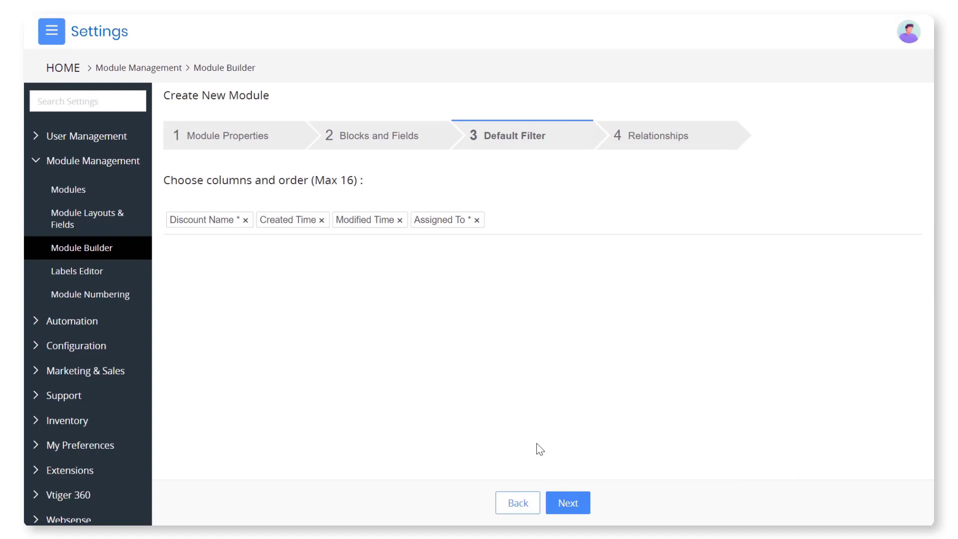
{"action": "left_click", "coordinate": [563, 503]}
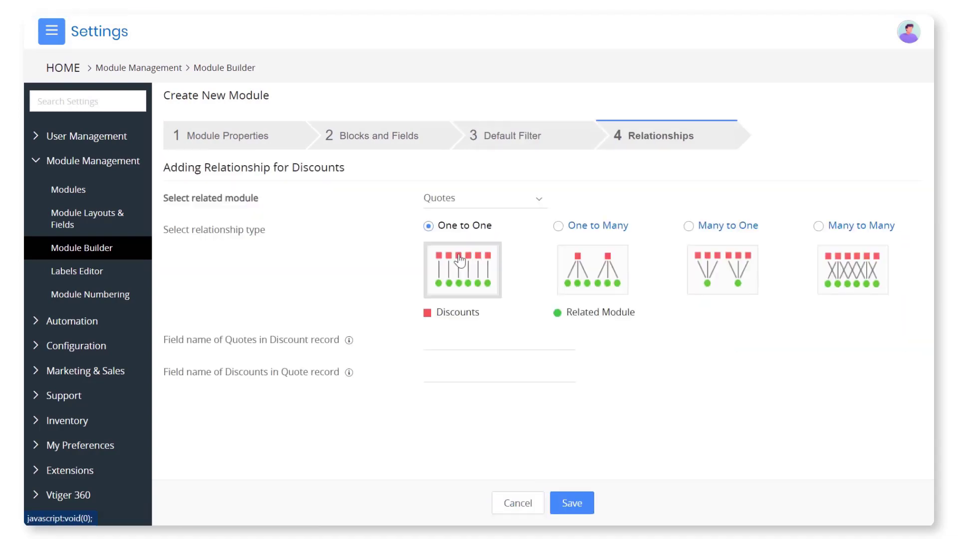
Make the Quotes relationship one-to-many, naming the tab 'Quote' and the field 'Discount'.
{"action": "left_click", "coordinate": [558, 225]}
{"action": "type", "text": "Quote"}
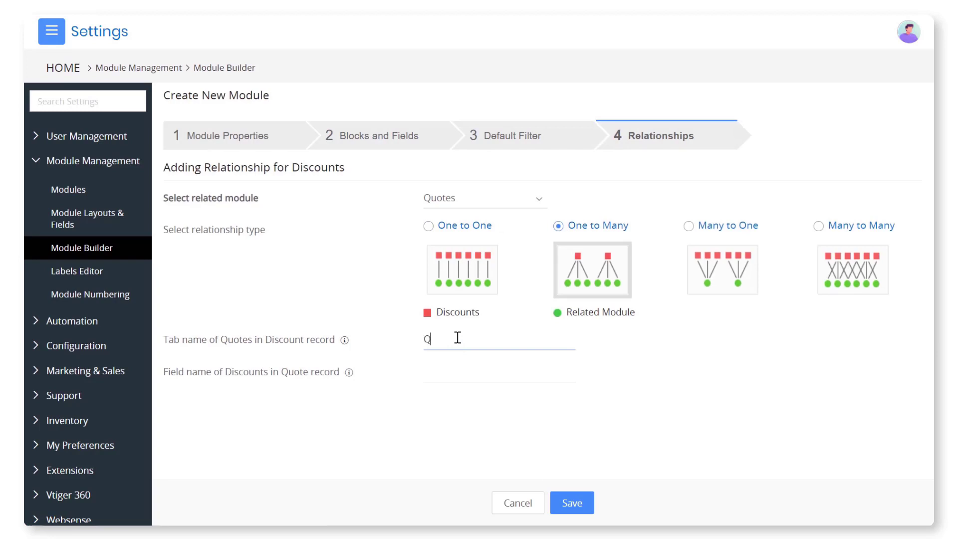
{"action": "left_click", "coordinate": [457, 368]}
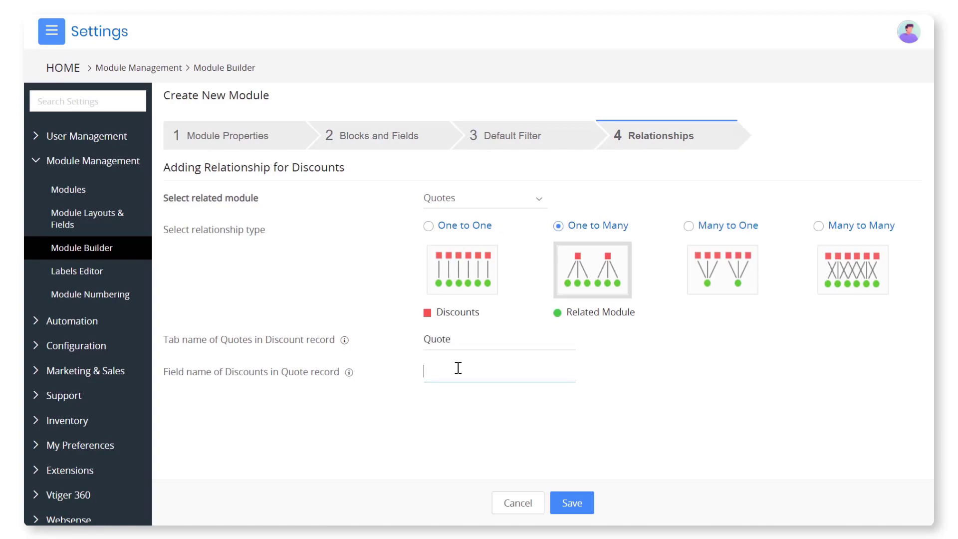
{"action": "type", "text": "Discount"}
Replace the Contacts custom label with 'Customers' and scroll down the page.
{"action": "key", "text": "BackSpace"}
{"action": "key", "text": "BackSpace"}
{"action": "key", "text": "BackSpace"}
{"action": "key", "text": "BackSpace"}
{"action": "key", "text": "BackSpace"}
{"action": "key", "text": "BackSpace"}
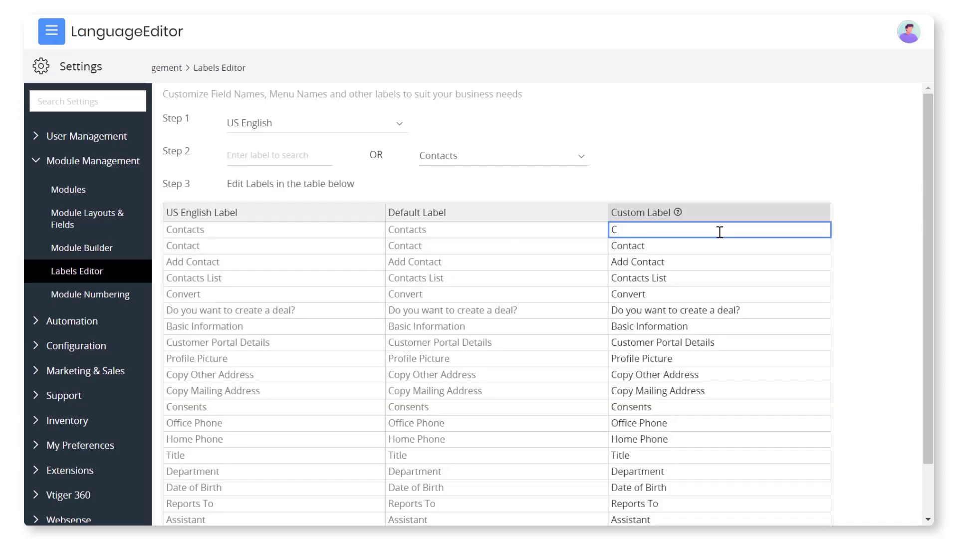
{"action": "type", "text": "ustomers"}
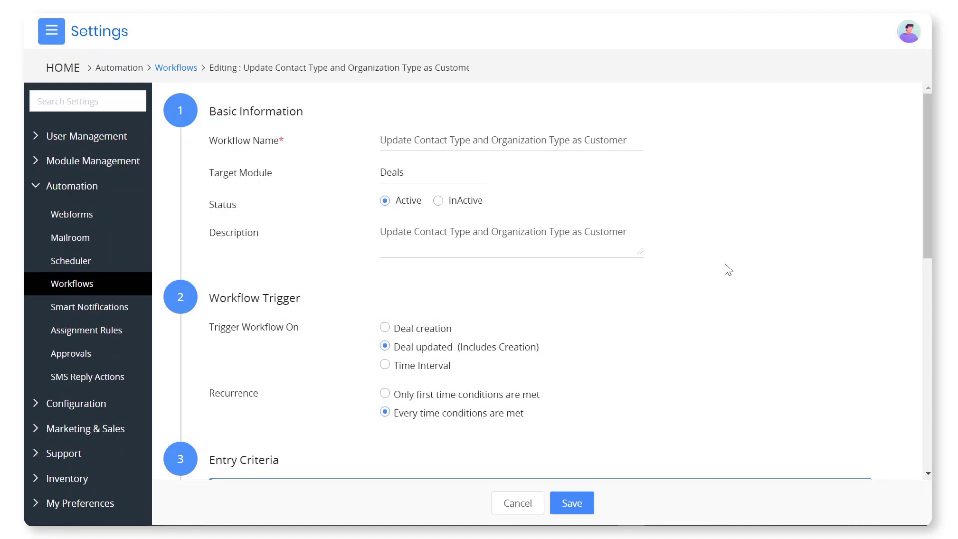
{"action": "scroll", "coordinate": [728, 270], "scroll_direction": "down", "scroll_amount": 3}
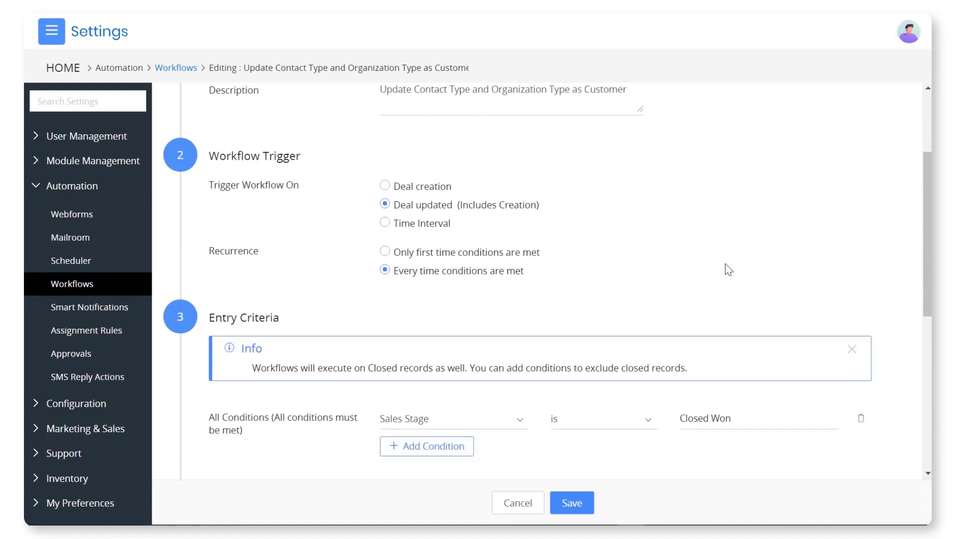
{"action": "scroll", "coordinate": [725, 264], "scroll_direction": "down", "scroll_amount": 5}
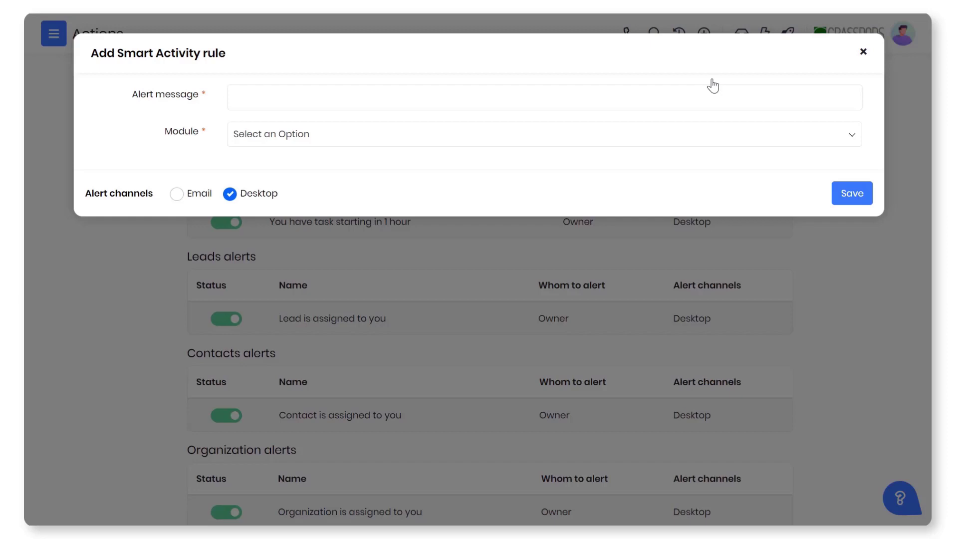
Write the alert message 'You have a task due tomorrow' for the Tasks module.
{"action": "left_click", "coordinate": [712, 88]}
{"action": "type", "text": "You have a task due tomorrow"}
{"action": "left_click", "coordinate": [394, 139]}
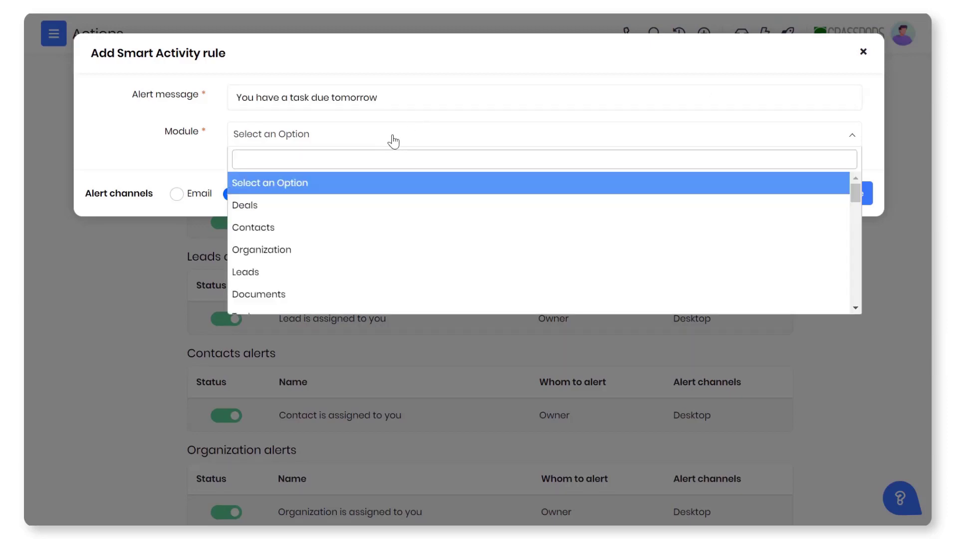
{"action": "type", "text": "tas"}
{"action": "left_click", "coordinate": [402, 181]}
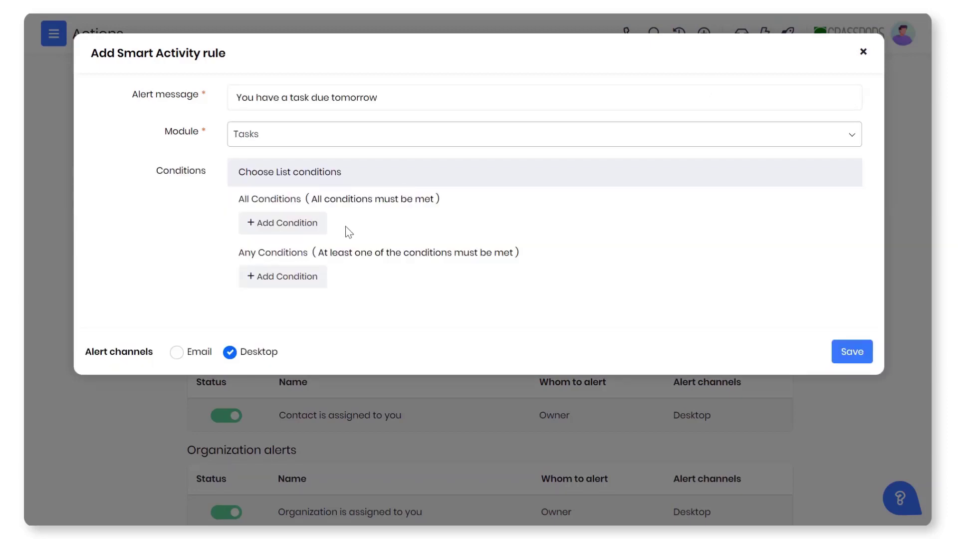
Add the condition Assigned To equals Current User.
{"action": "left_click", "coordinate": [317, 229]}
{"action": "type", "text": "ass"}
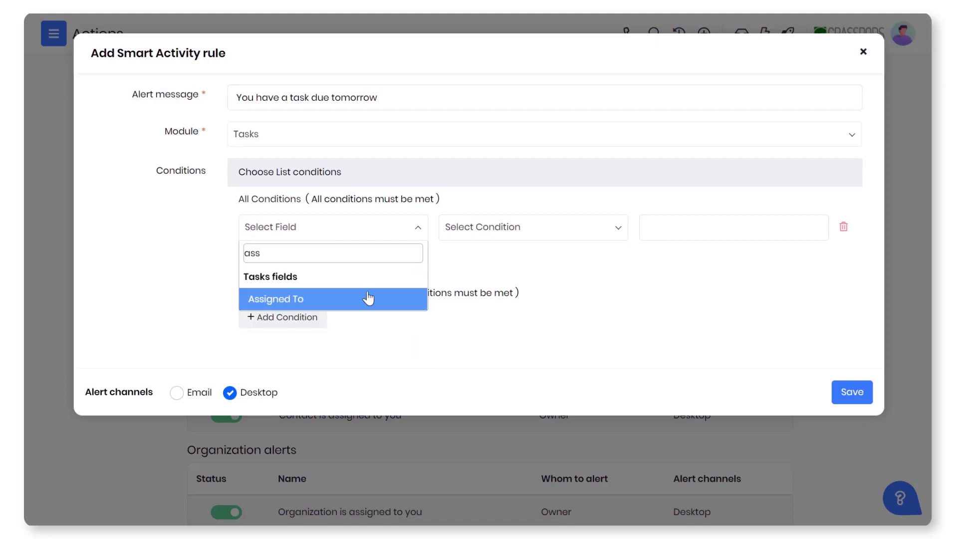
{"action": "left_click", "coordinate": [369, 298]}
{"action": "left_click", "coordinate": [650, 233]}
{"action": "type", "text": "cu"}
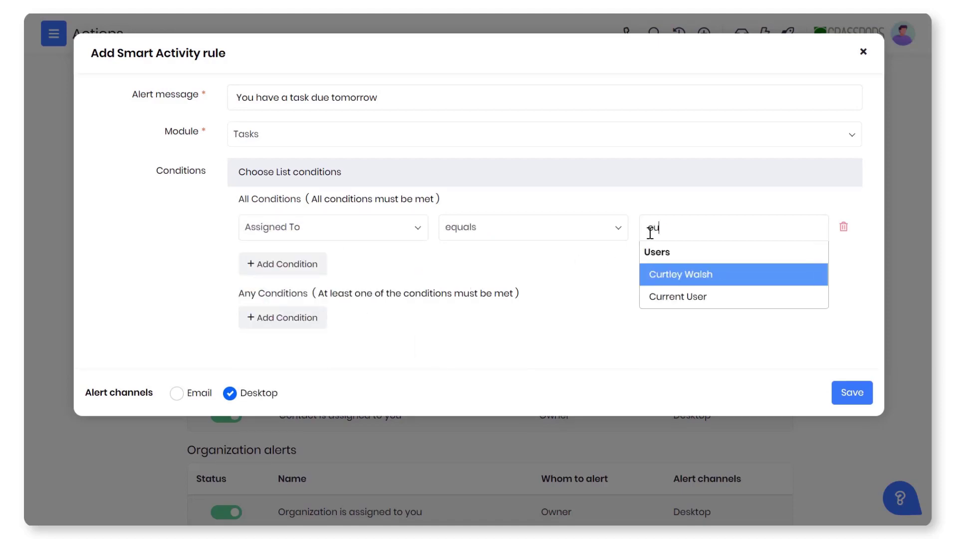
{"action": "left_click", "coordinate": [680, 298]}
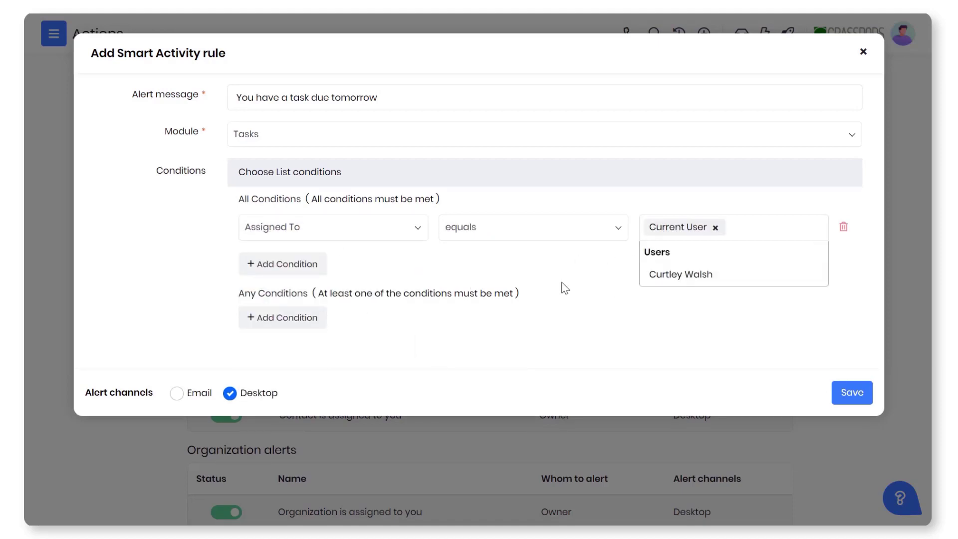
Add Due Date & Time equals Tomorrow, enable email delivery, and save the rule.
{"action": "left_click", "coordinate": [315, 272]}
{"action": "type", "text": "due"}
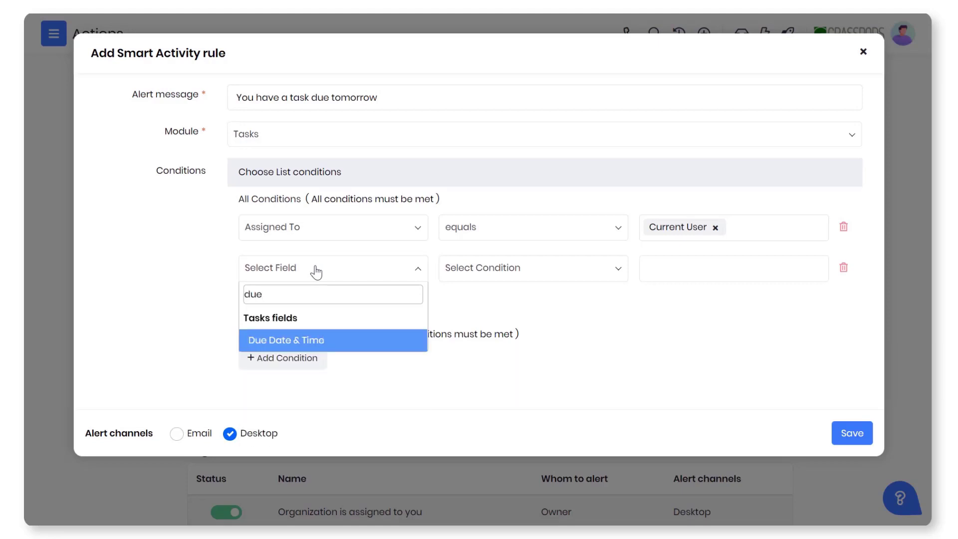
{"action": "left_click", "coordinate": [324, 337]}
{"action": "left_click", "coordinate": [606, 359]}
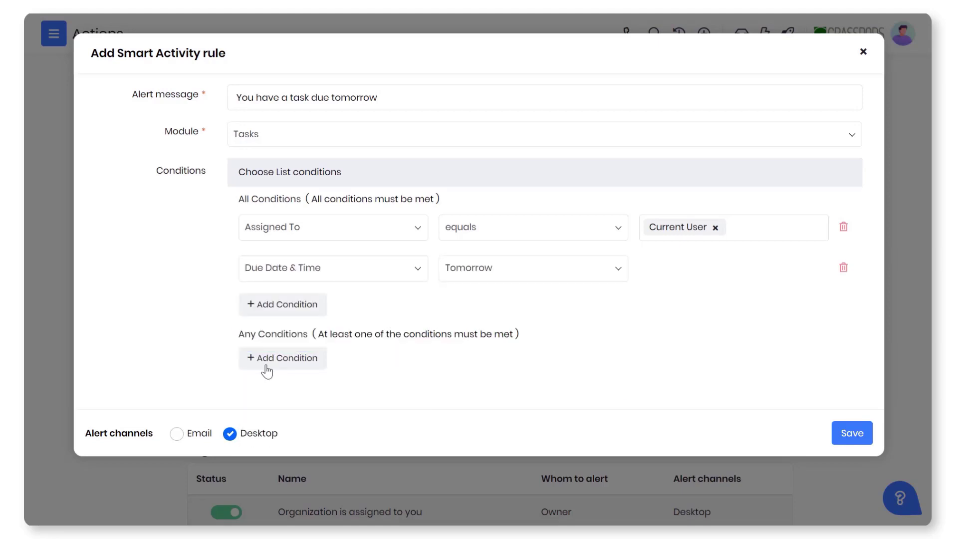
{"action": "left_click", "coordinate": [177, 433]}
{"action": "left_click", "coordinate": [848, 434]}
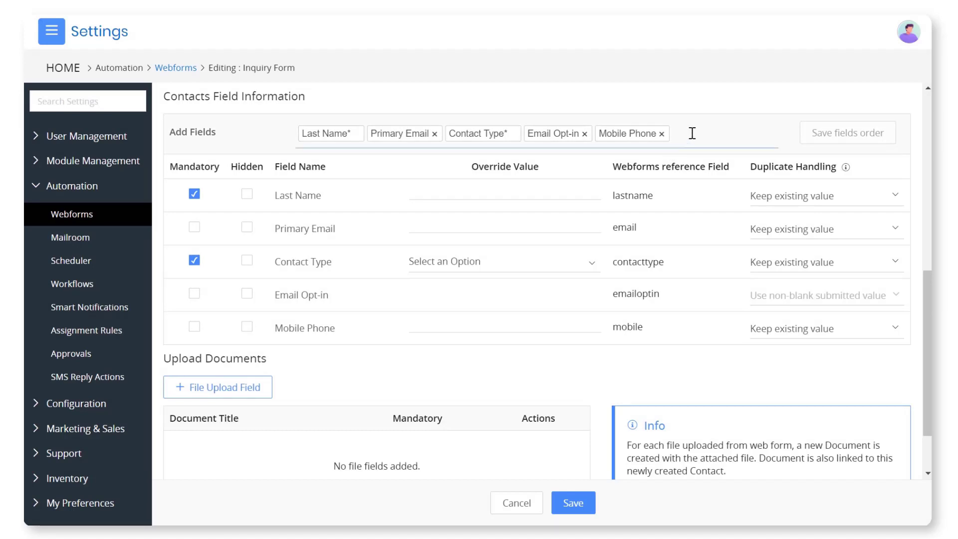
Add the Title contact field to the Inquiry Form and open its Override Value choices.
{"action": "left_click", "coordinate": [692, 133]}
{"action": "type", "text": "ti"}
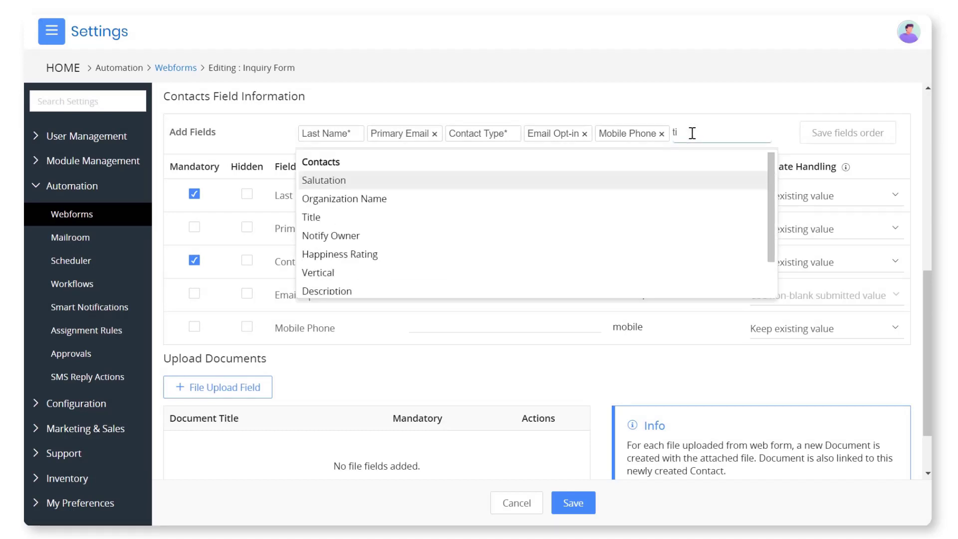
{"action": "left_click", "coordinate": [466, 220]}
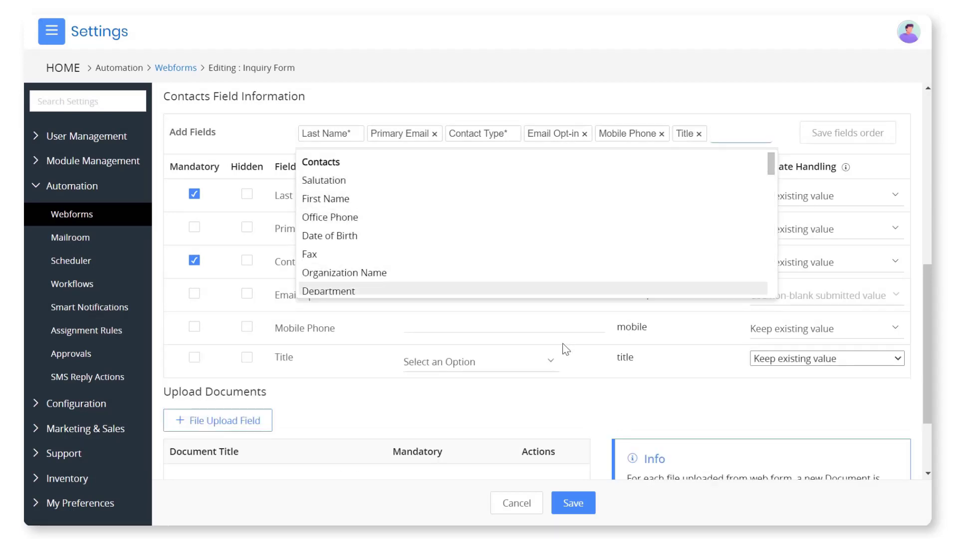
{"action": "left_click", "coordinate": [551, 370]}
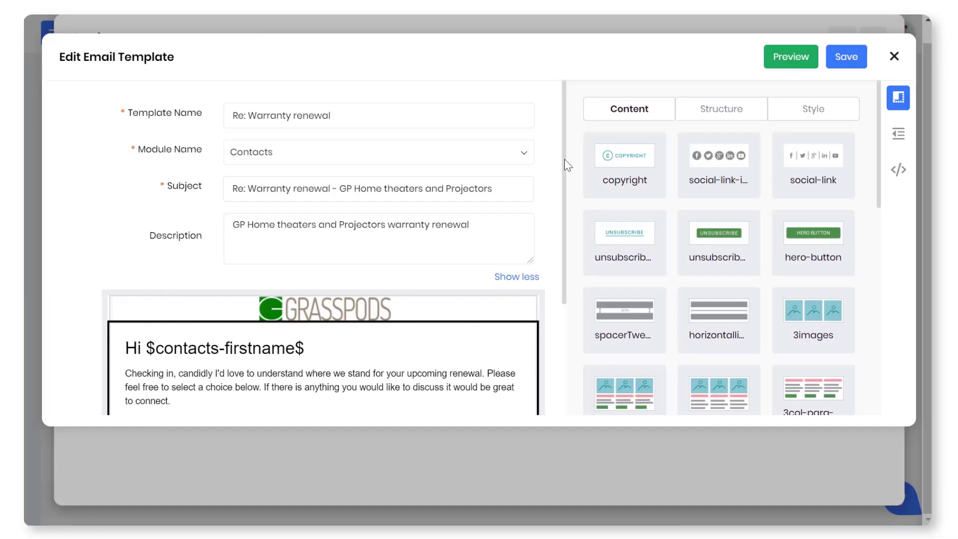
{"action": "left_click_drag", "start_coordinate": [564, 160], "coordinate": [563, 219]}
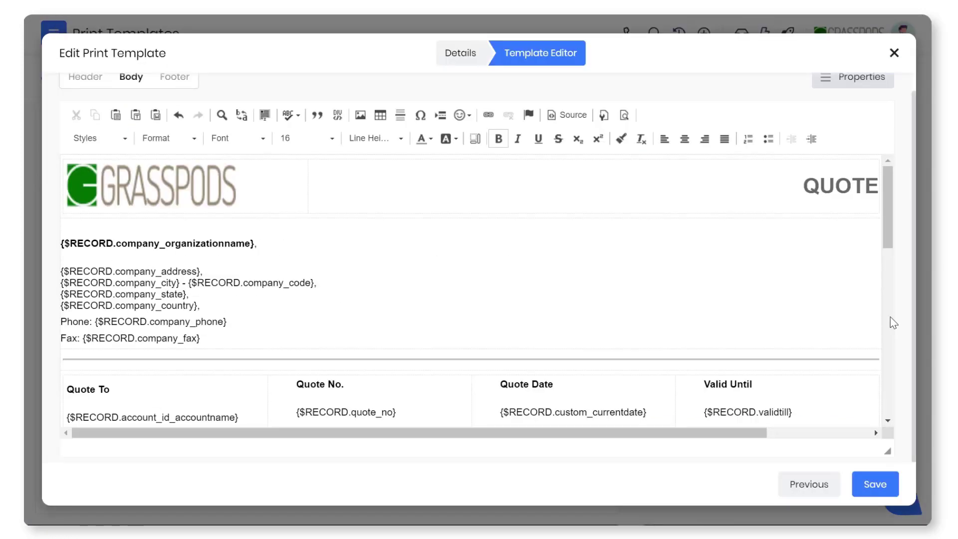
{"action": "scroll", "coordinate": [890, 316], "scroll_direction": "down", "scroll_amount": 5}
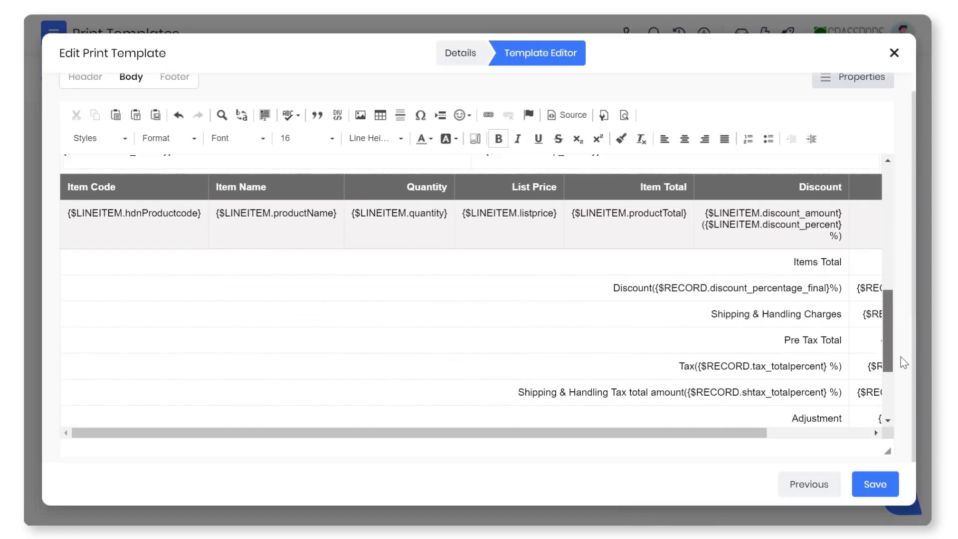
{"action": "scroll", "coordinate": [903, 363], "scroll_direction": "down", "scroll_amount": 5}
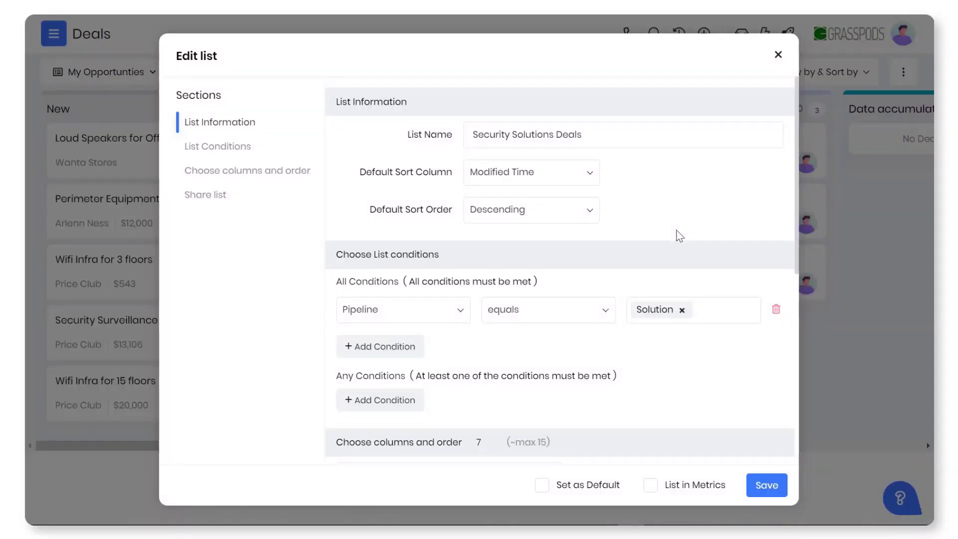
Filter the Deals list to Sales Stage equals Closed Won or Negotiation.
{"action": "left_click", "coordinate": [416, 348]}
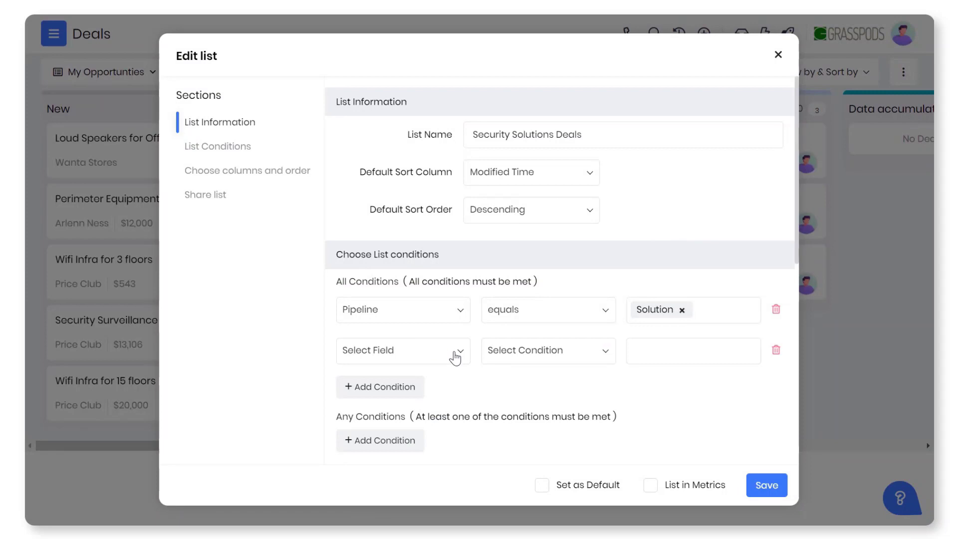
{"action": "left_click", "coordinate": [456, 354]}
{"action": "type", "text": "sales"}
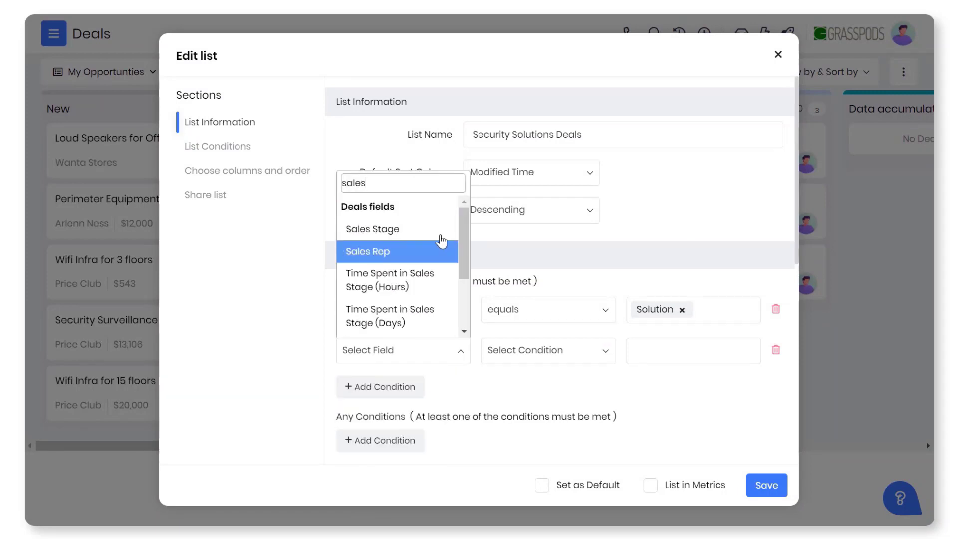
{"action": "left_click", "coordinate": [434, 227]}
{"action": "left_click", "coordinate": [652, 360]}
{"action": "type", "text": "c"}
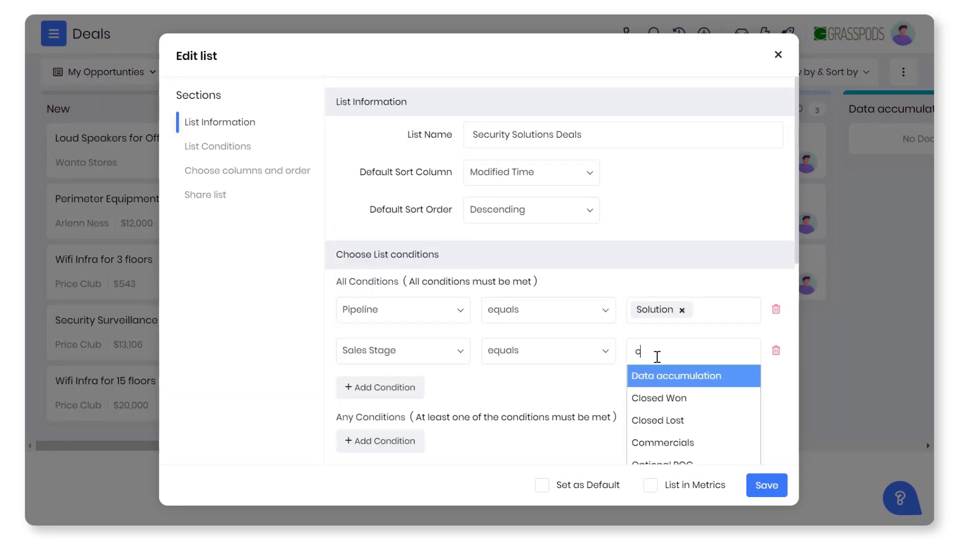
{"action": "type", "text": "losed"}
{"action": "left_click", "coordinate": [653, 380]}
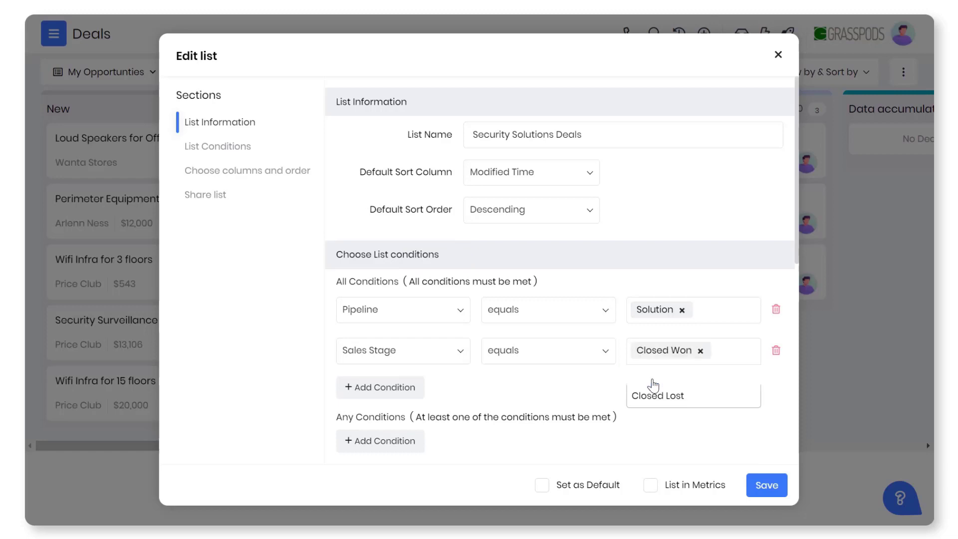
{"action": "left_click", "coordinate": [720, 351]}
{"action": "type", "text": "neg"}
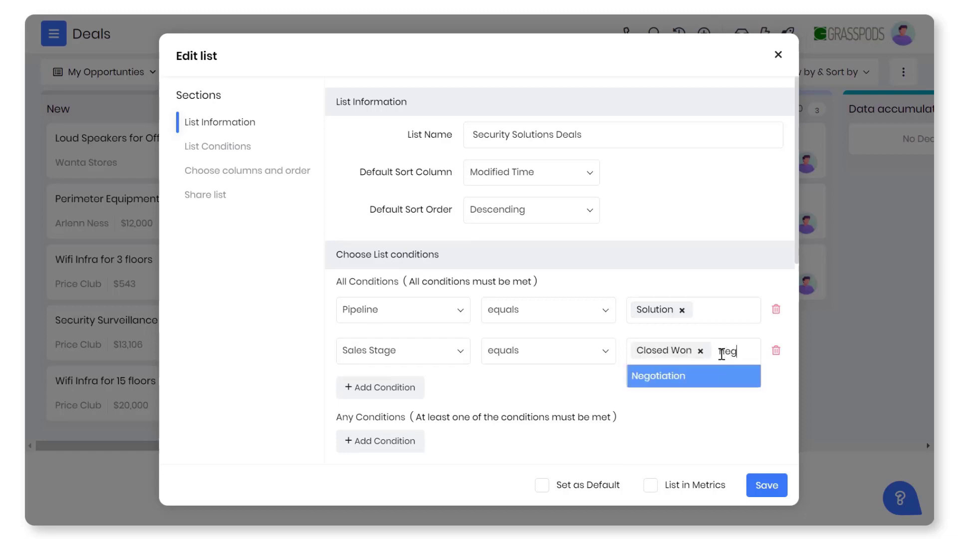
{"action": "left_click", "coordinate": [691, 380]}
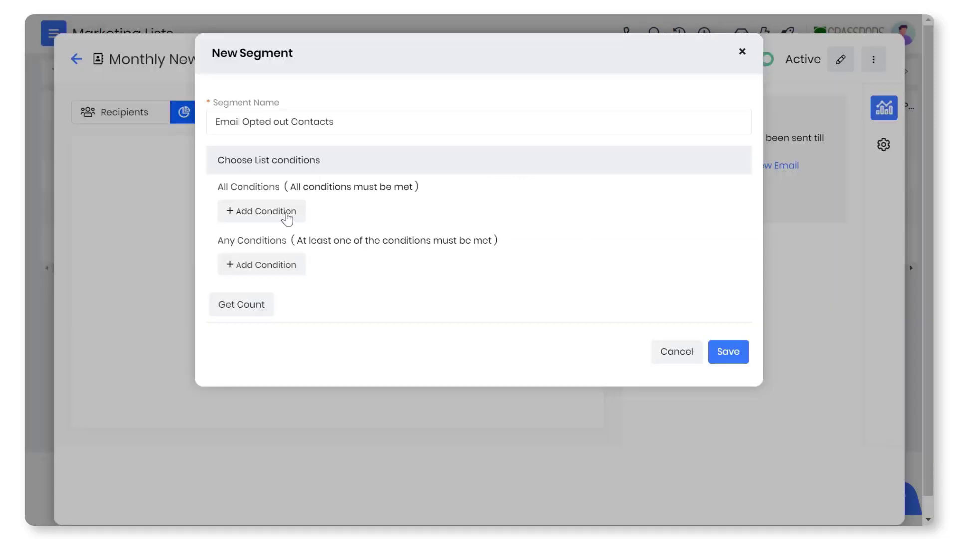
Add an Email Opt Out condition to the new segment.
{"action": "left_click", "coordinate": [286, 215]}
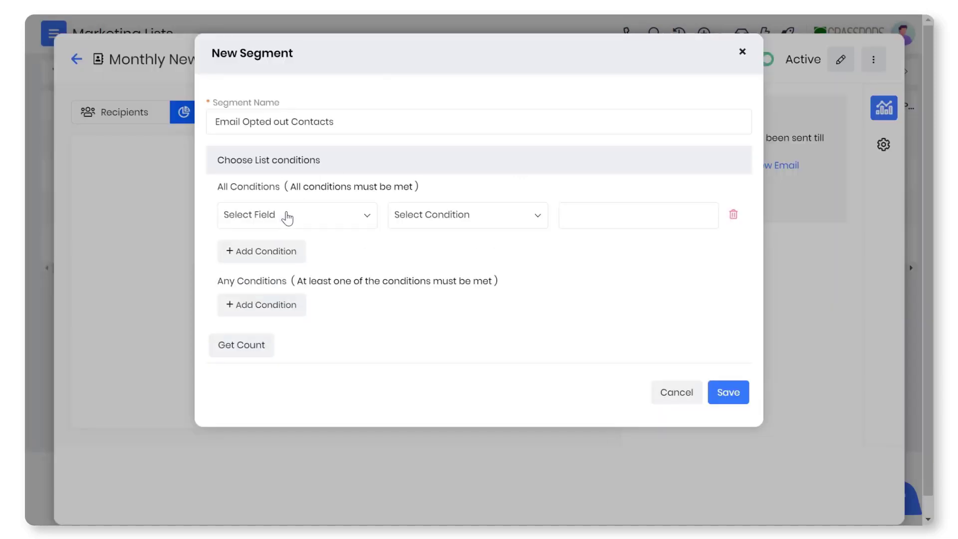
{"action": "left_click", "coordinate": [287, 217]}
{"action": "type", "text": "em"}
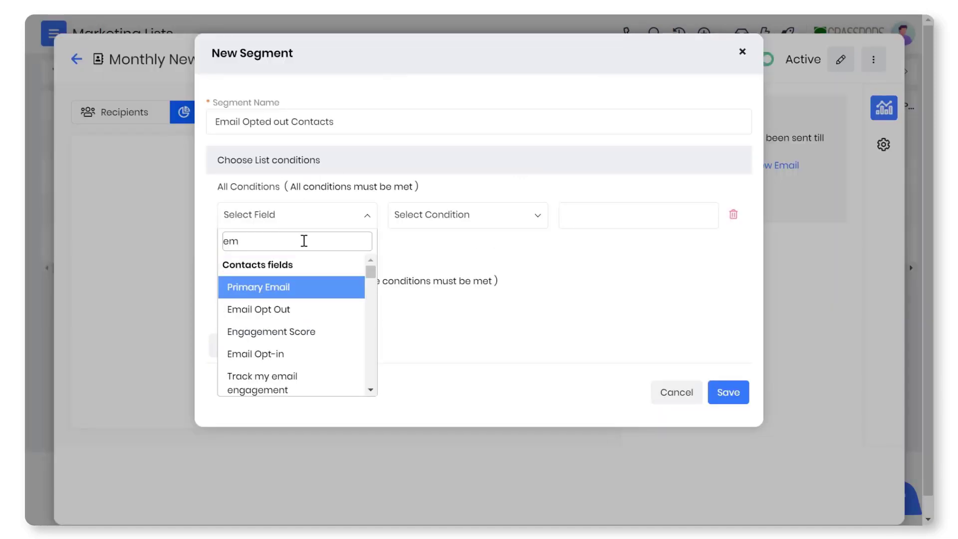
{"action": "left_click", "coordinate": [308, 312]}
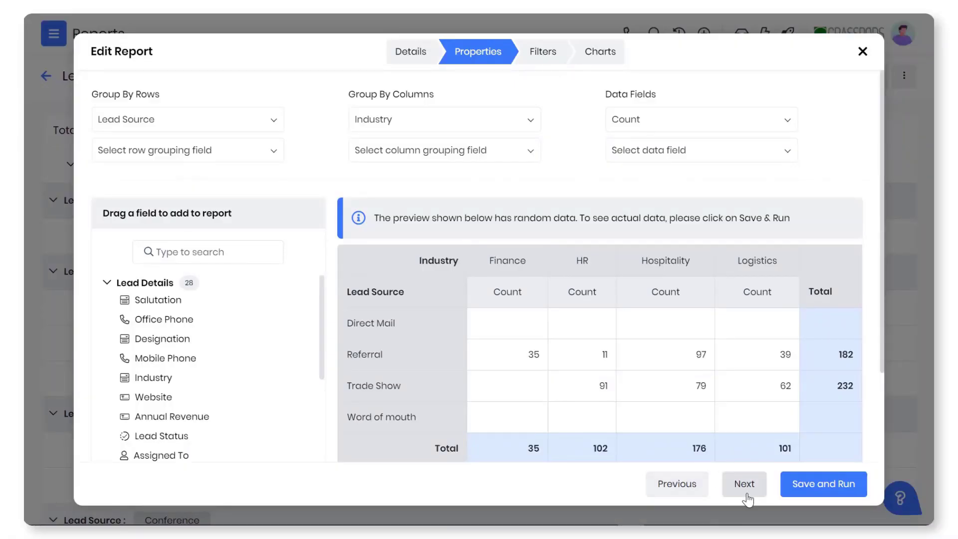
Filter the report to Lead Source Referral, Word of mouth, Web Site, Conference, Cold Call.
{"action": "left_click", "coordinate": [745, 483]}
{"action": "left_click", "coordinate": [274, 118]}
{"action": "left_click", "coordinate": [297, 120]}
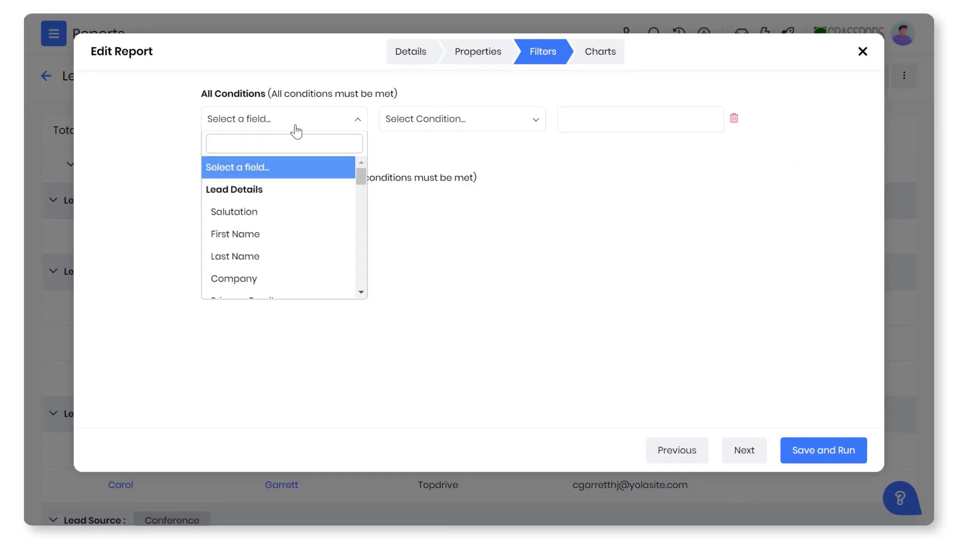
{"action": "type", "text": "lead"}
{"action": "left_click", "coordinate": [306, 195]}
{"action": "left_click", "coordinate": [577, 123]}
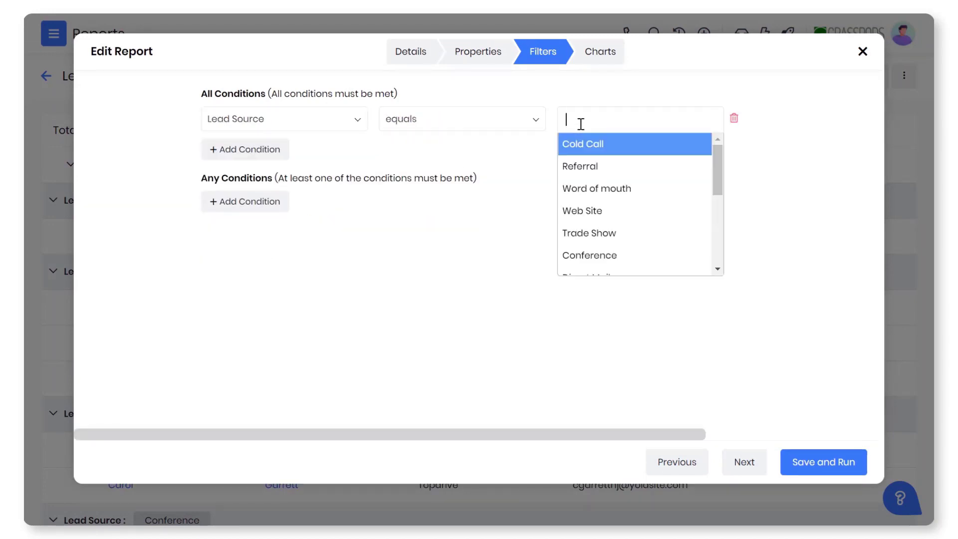
{"action": "left_click", "coordinate": [585, 165]}
{"action": "left_click", "coordinate": [582, 170]}
{"action": "left_click", "coordinate": [581, 185]}
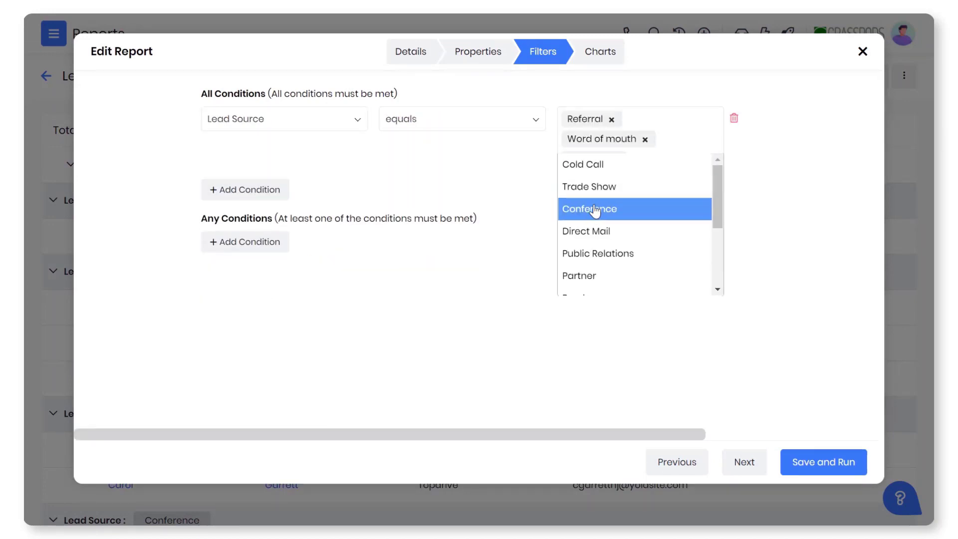
{"action": "left_click", "coordinate": [584, 209]}
{"action": "left_click", "coordinate": [589, 185]}
Add a Last Contacted On condition compared against a between date range.
{"action": "left_click", "coordinate": [501, 167]}
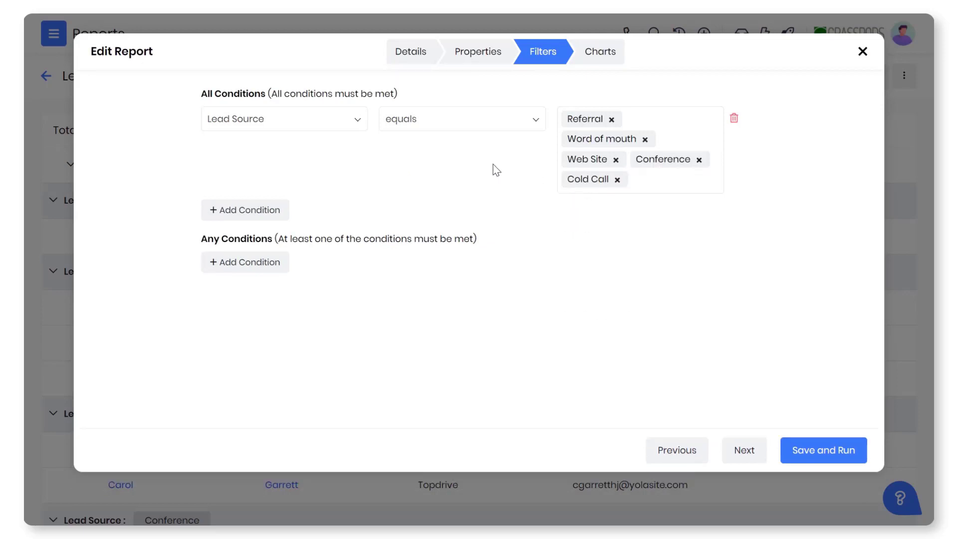
{"action": "left_click", "coordinate": [272, 211]}
{"action": "left_click", "coordinate": [459, 211]}
{"action": "left_click", "coordinate": [422, 306]}
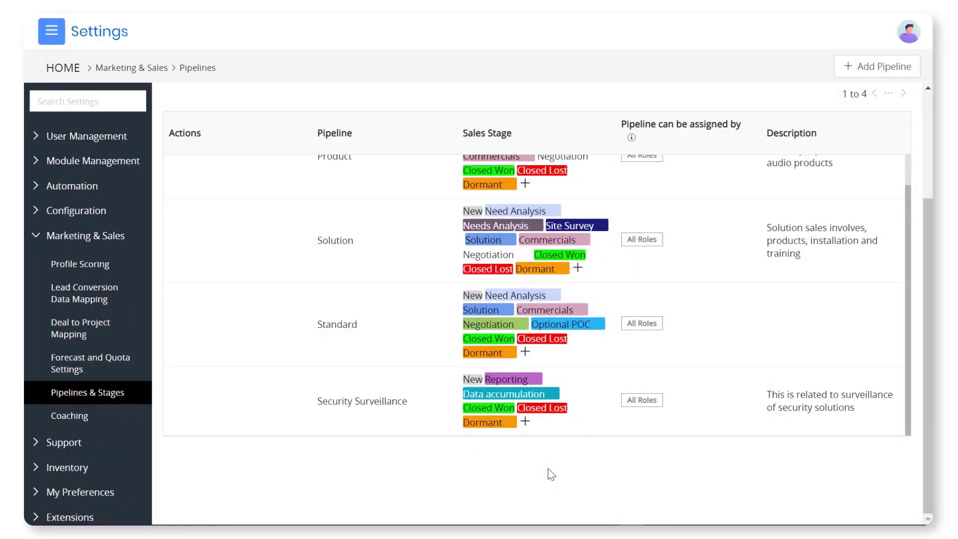
Add a brown Negotiation 80% stage to the Security Surveillance pipeline.
{"action": "left_click", "coordinate": [525, 421]}
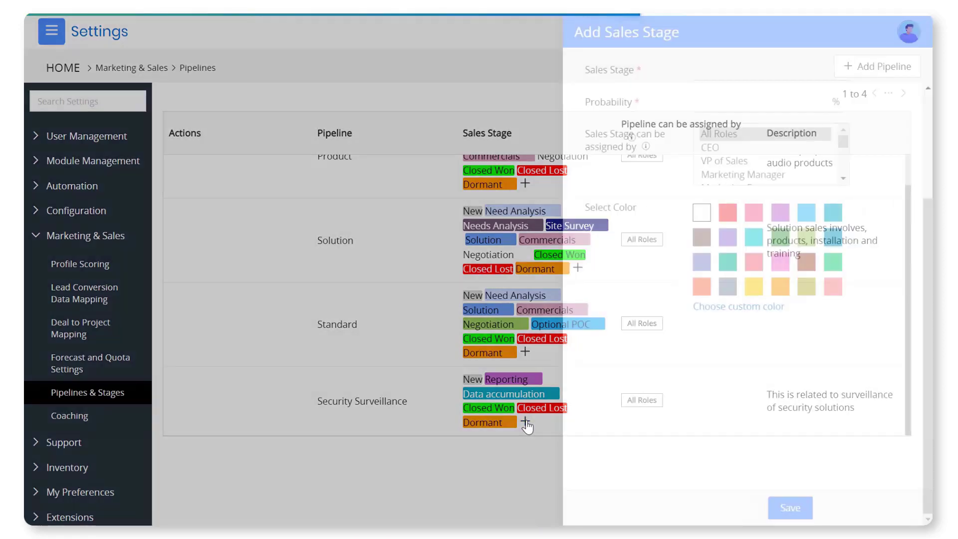
{"action": "left_click", "coordinate": [638, 64]}
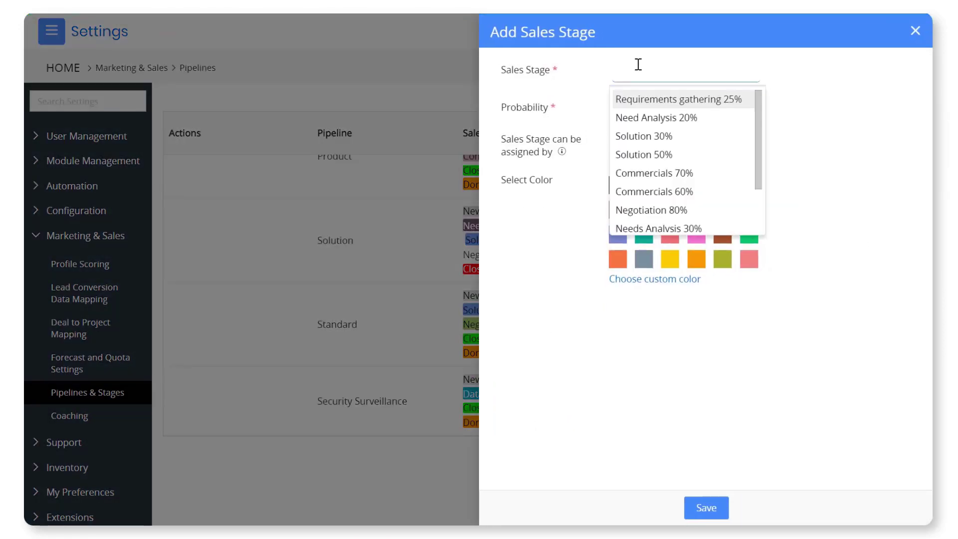
{"action": "type", "text": "Ne"}
{"action": "left_click", "coordinate": [671, 134]}
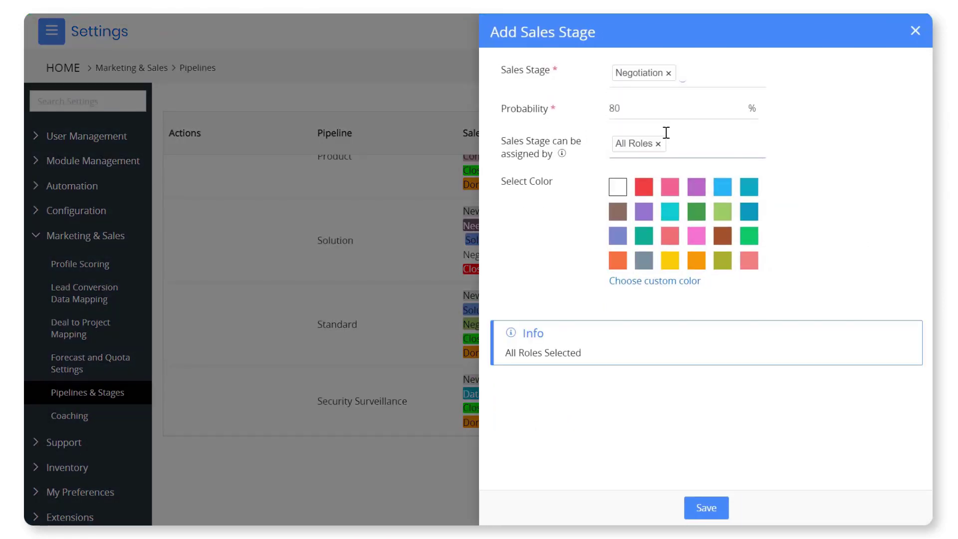
{"action": "left_click", "coordinate": [618, 210]}
{"action": "left_click", "coordinate": [706, 507]}
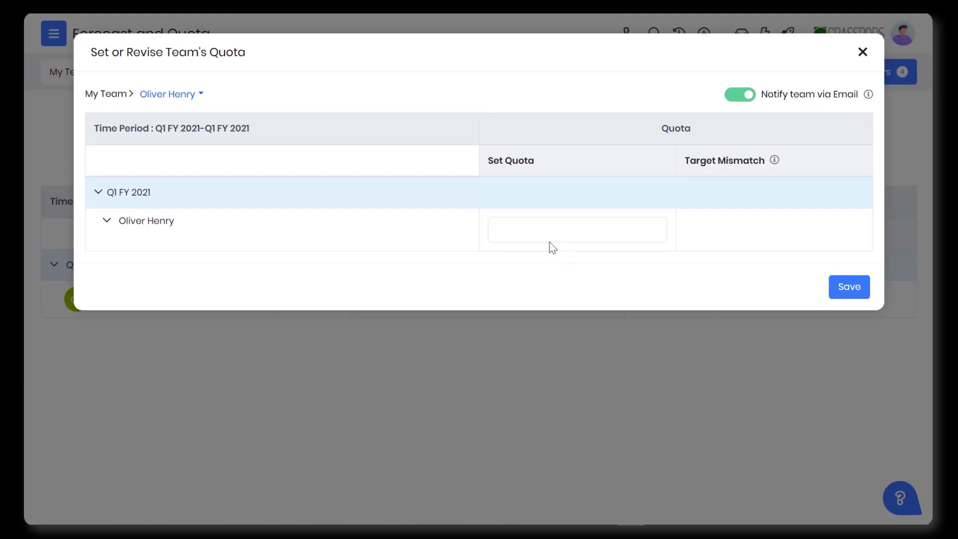
Set the Q1 FY 2021 team quota to 35000.
{"action": "left_click", "coordinate": [544, 230]}
{"action": "type", "text": "35000"}
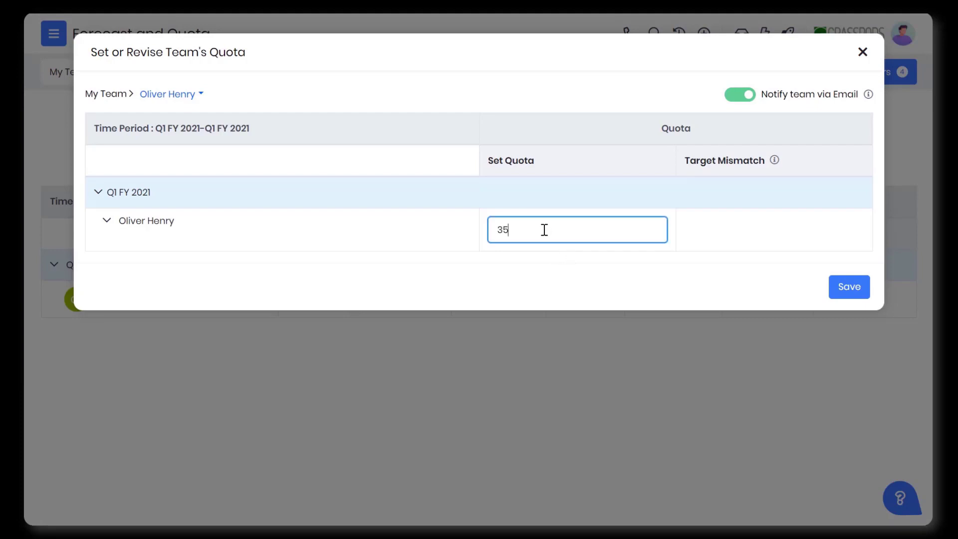
{"action": "left_click", "coordinate": [708, 236]}
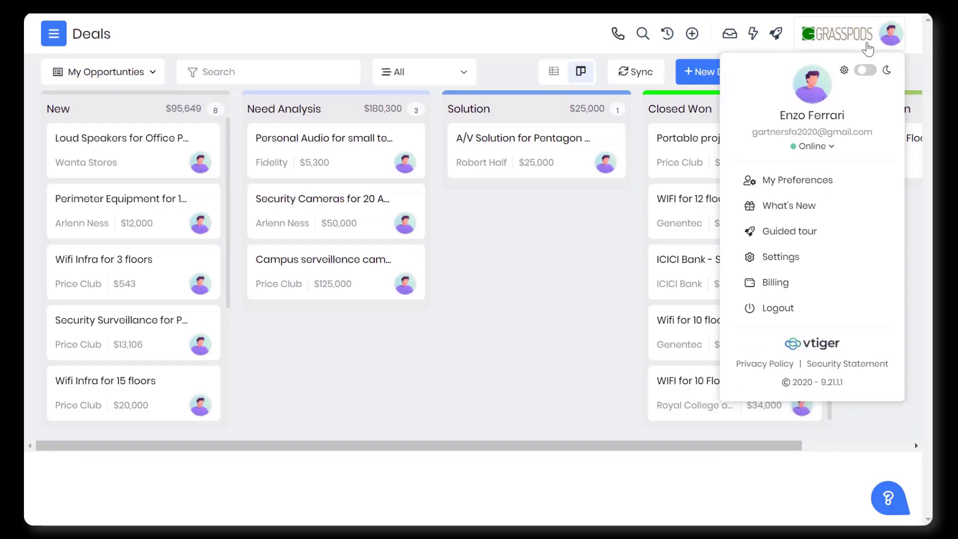
Switch on the moon dark-mode toggle in the profile menu.
{"action": "left_click", "coordinate": [862, 72]}
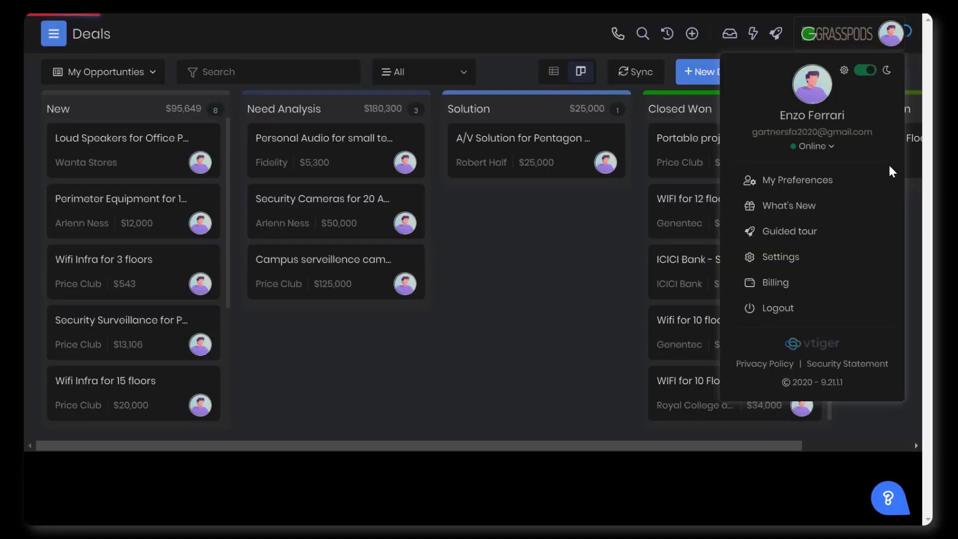